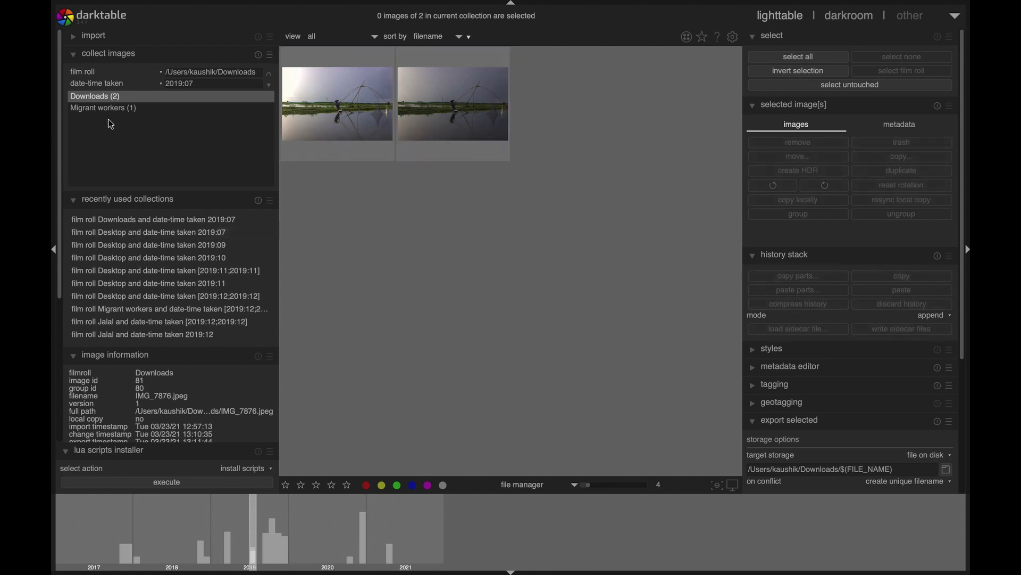
Step: Attempt to open the two Downloads photos in the darkroom; darktable reports them unavailable
click(823, 14)
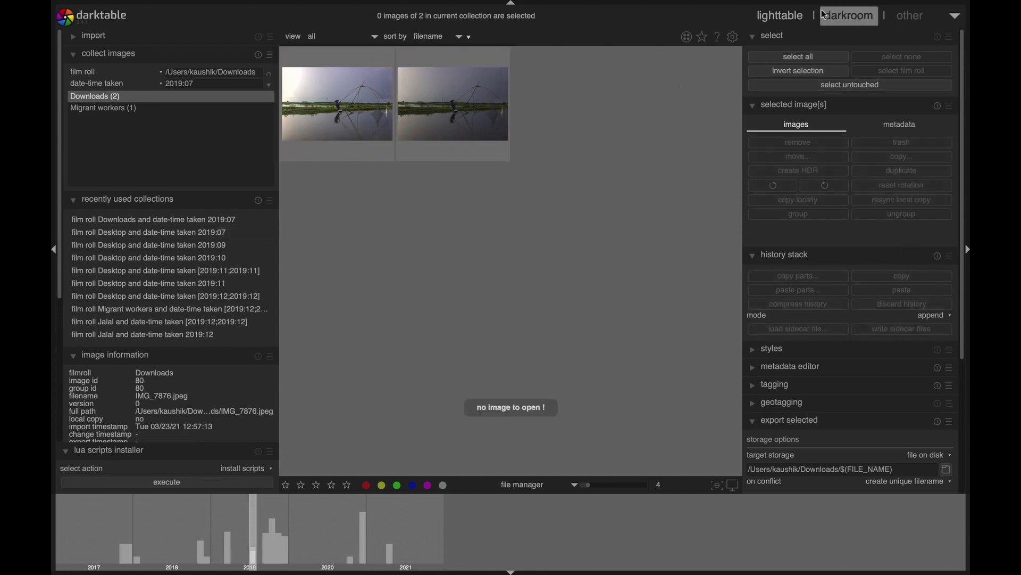
double_click(335, 107)
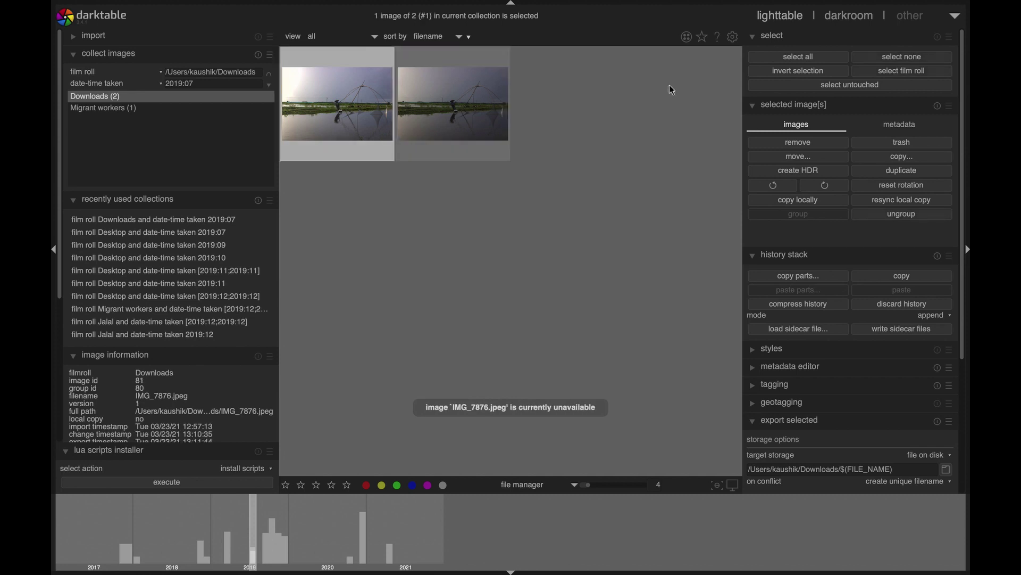
click(453, 106)
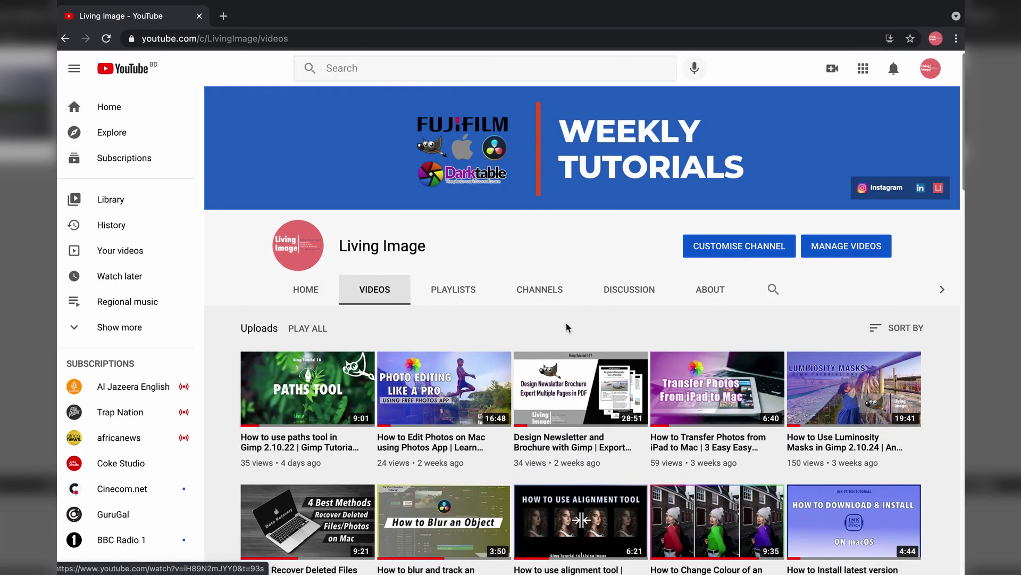
scroll(567, 327, down, 1)
scroll(567, 327, down, 1)
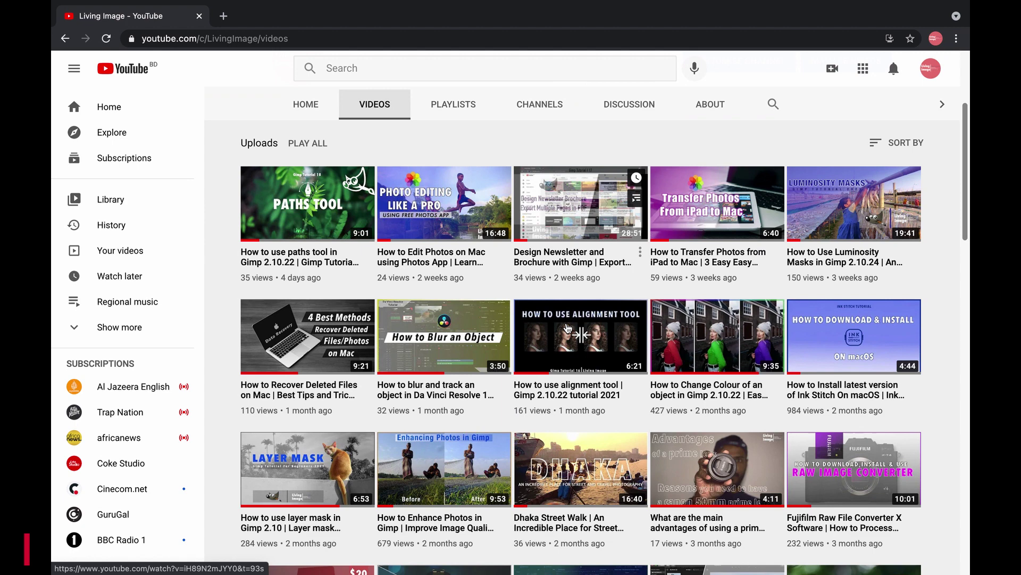
scroll(566, 327, down, 3)
scroll(566, 327, down, 3)
scroll(566, 327, down, 2)
scroll(567, 328, down, 3)
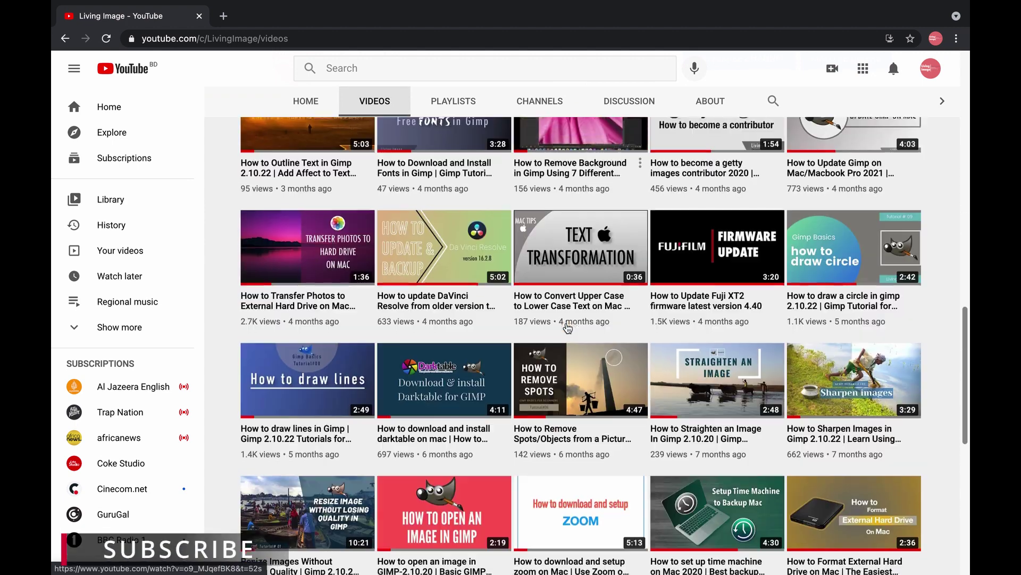
scroll(566, 327, down, 1)
scroll(567, 326, down, 3)
scroll(567, 325, down, 2)
scroll(567, 328, up, 2)
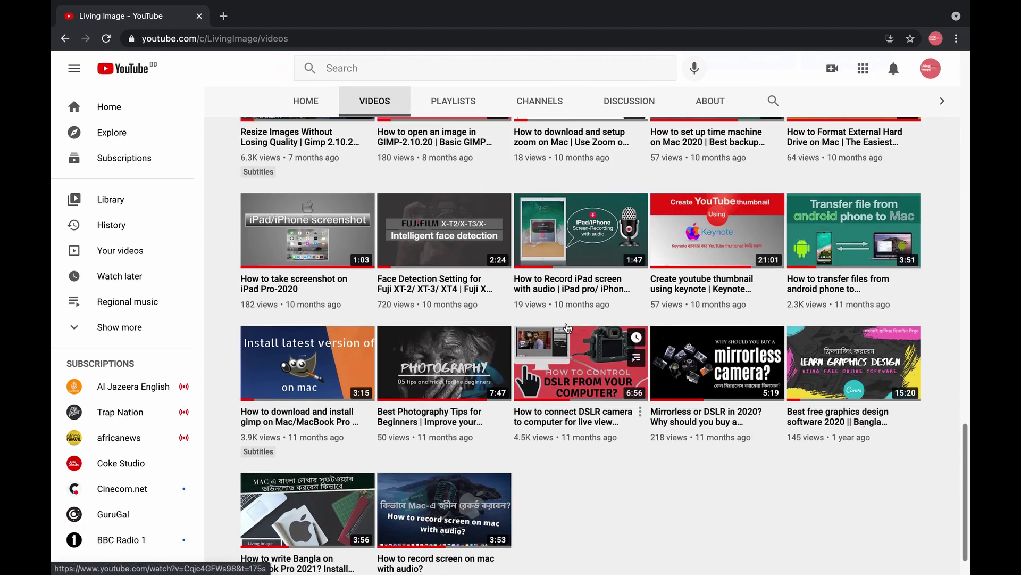
scroll(567, 327, up, 3)
scroll(567, 328, up, 3)
scroll(567, 328, up, 5)
scroll(567, 327, up, 3)
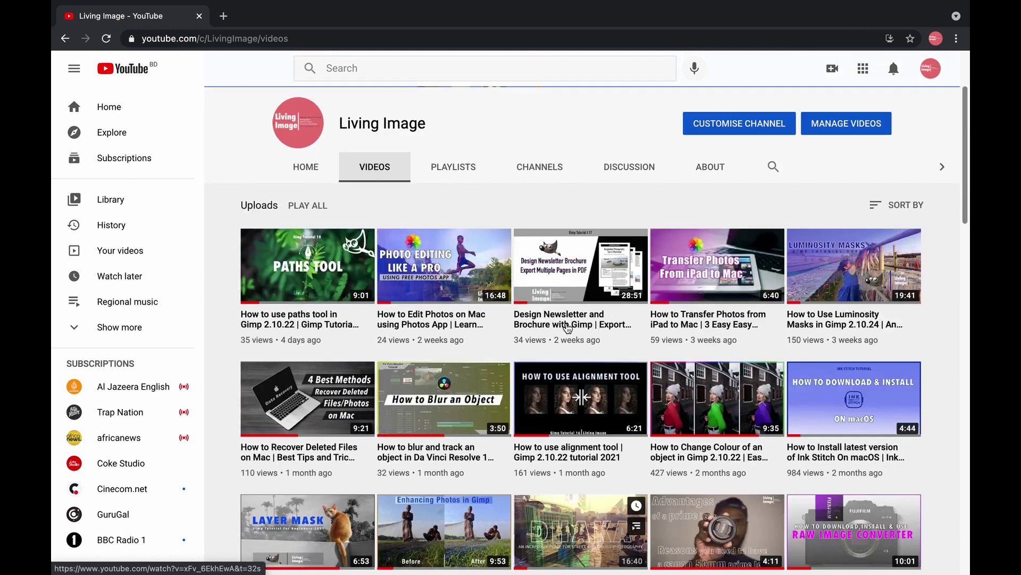
scroll(567, 327, up, 2)
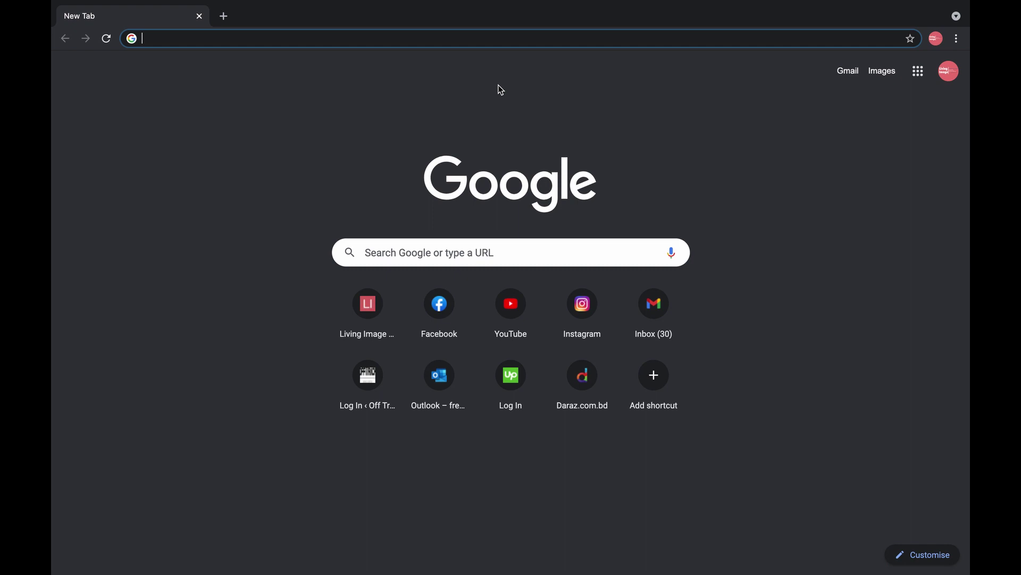
text(dark)
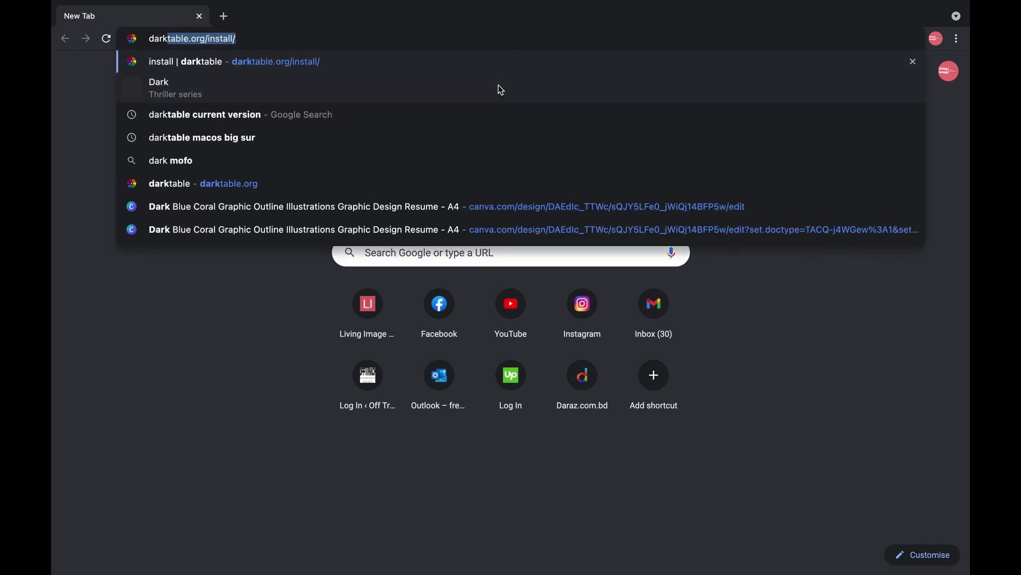
text(tab)
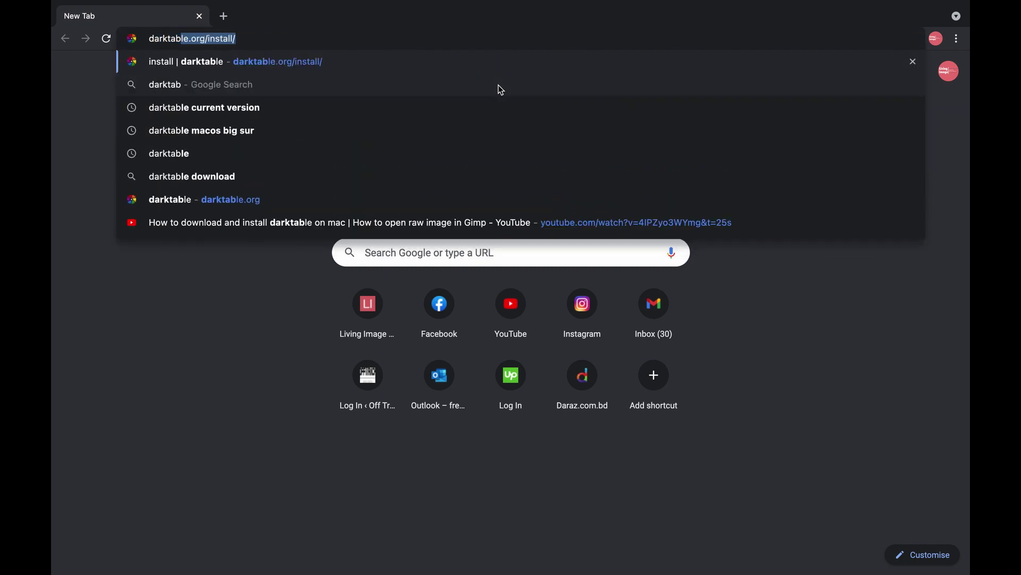
Step: Load the suggested darktable.org/install/ page in the new Chrome tab
key(Return)
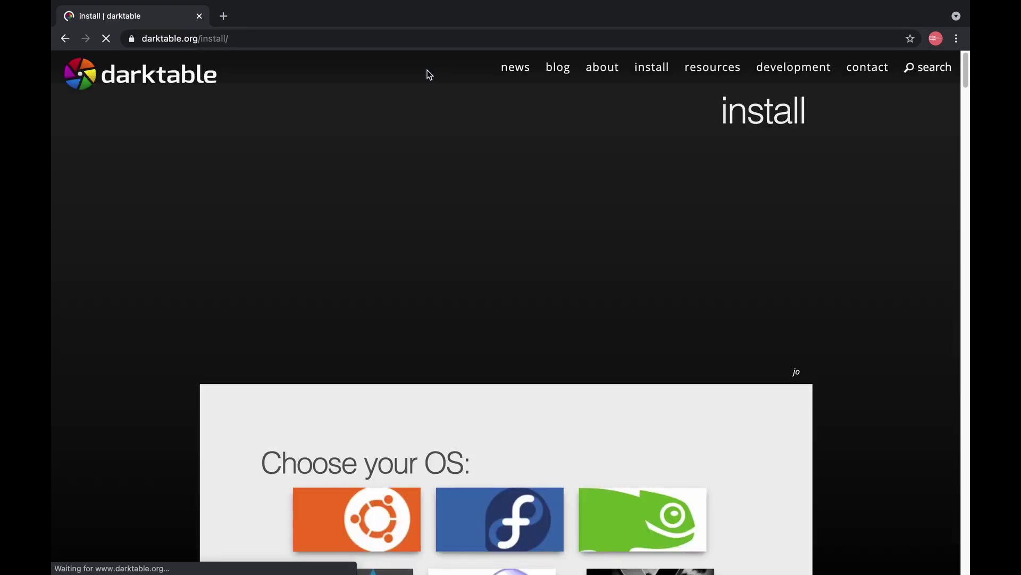
scroll(503, 247, down, 2)
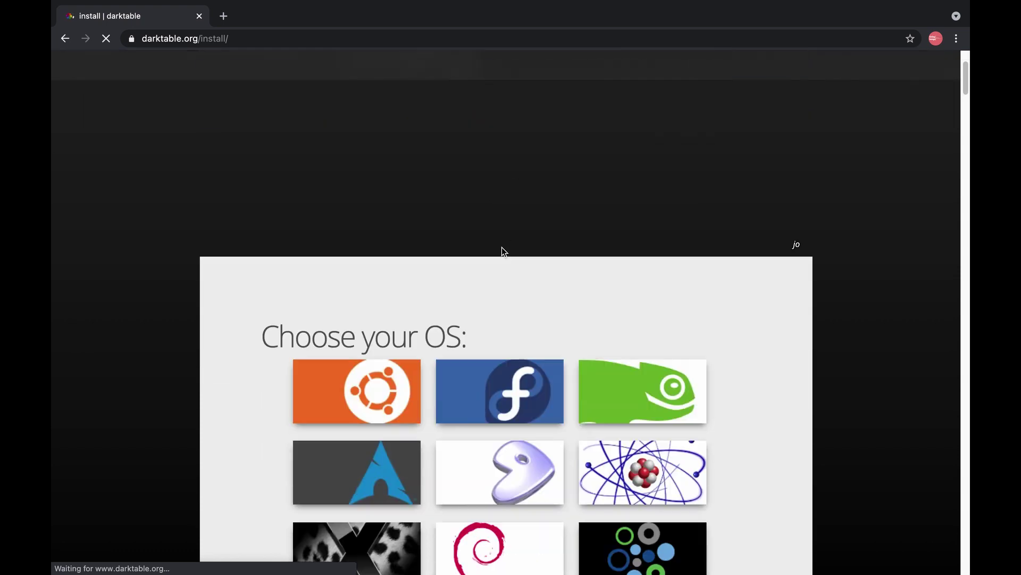
scroll(502, 252, down, 2)
scroll(502, 251, down, 2)
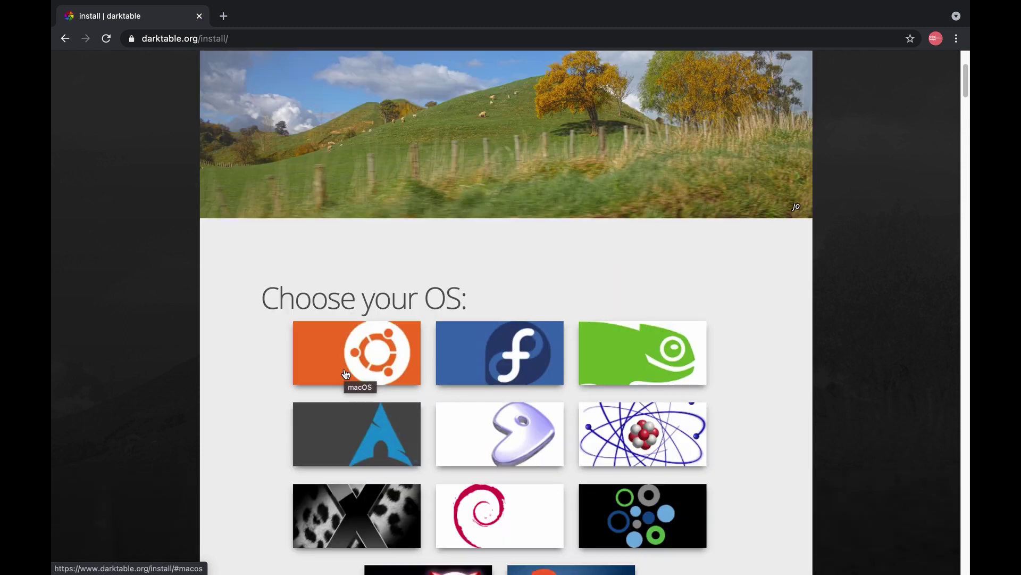
scroll(343, 372, up, 2)
scroll(342, 363, down, 4)
scroll(340, 347, up, 3)
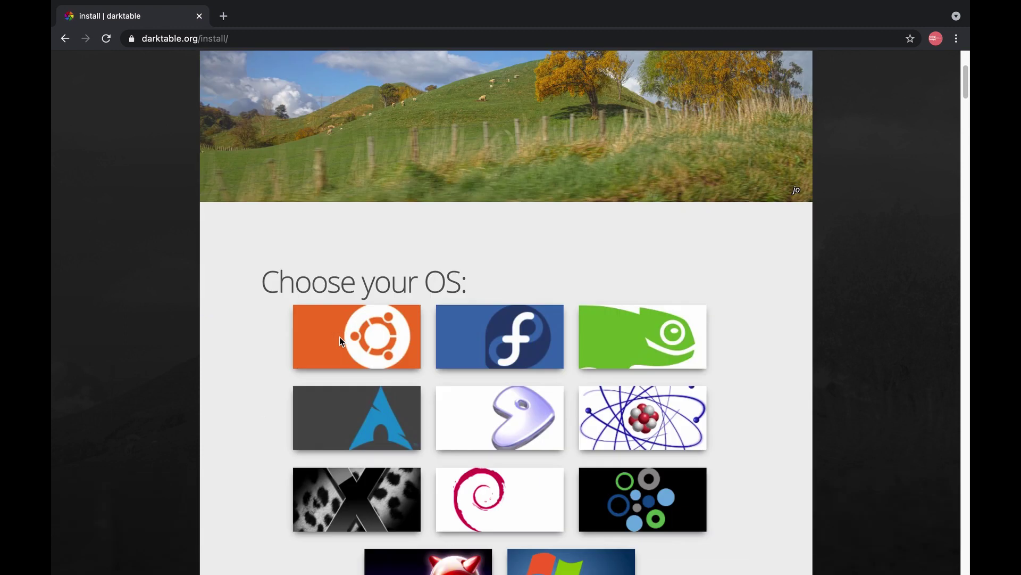
scroll(339, 342, down, 1)
scroll(564, 284, down, 3)
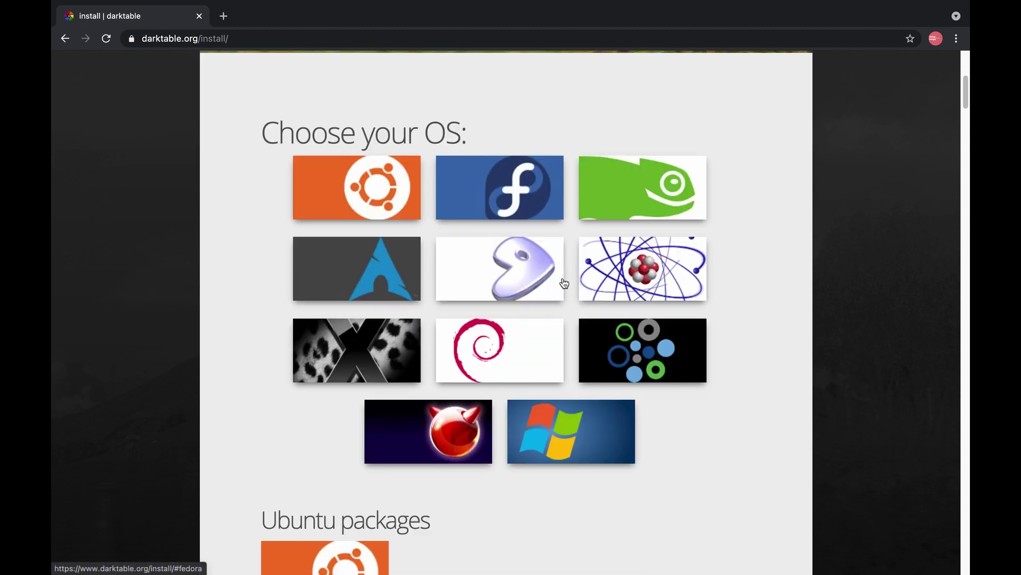
Step: Go to the macOS install section and download the latest darktable DMG disk image
click(376, 347)
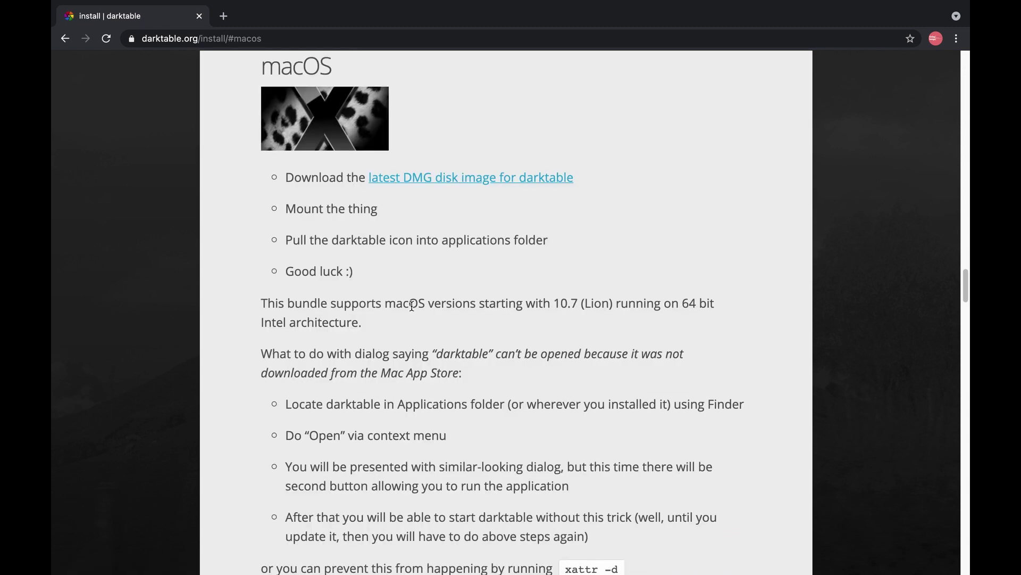
scroll(411, 305, down, 3)
scroll(410, 305, down, 4)
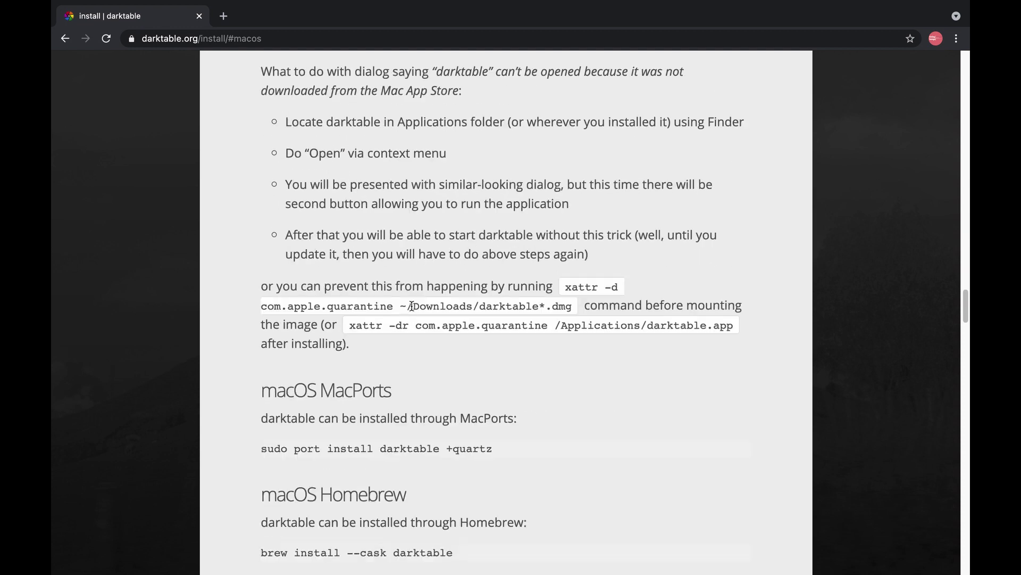
scroll(411, 306, down, 1)
scroll(410, 306, down, 5)
scroll(412, 305, down, 9)
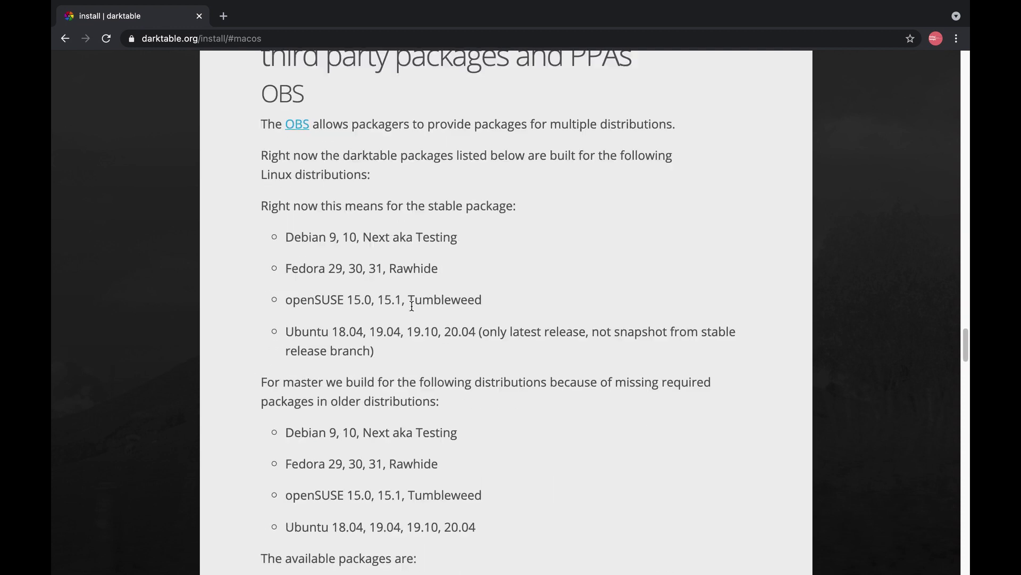
scroll(412, 306, down, 9)
scroll(411, 306, down, 9)
scroll(410, 305, down, 8)
scroll(411, 305, down, 6)
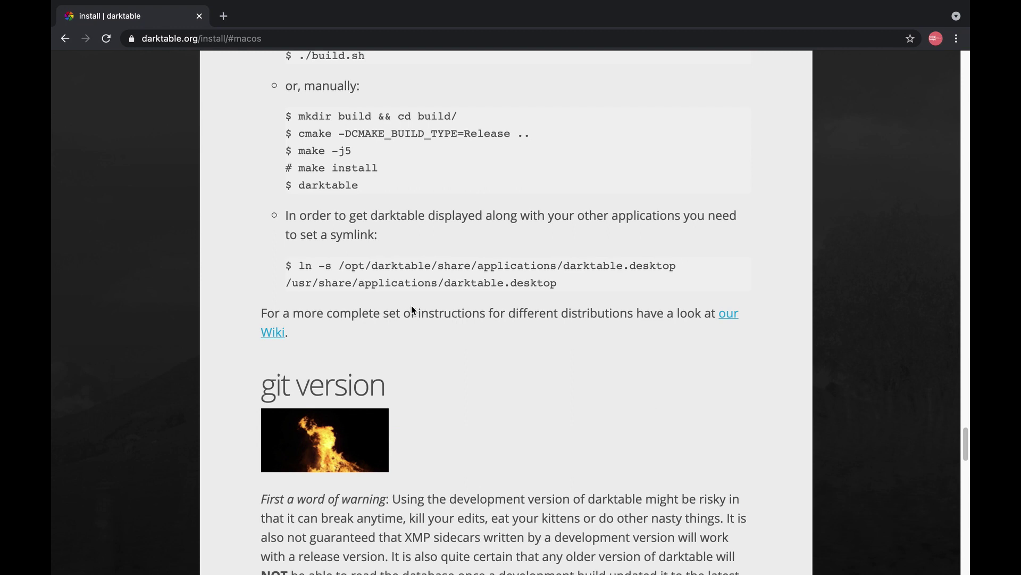
scroll(410, 306, down, 10)
scroll(411, 306, up, 10)
scroll(411, 306, up, 10)
scroll(411, 305, up, 8)
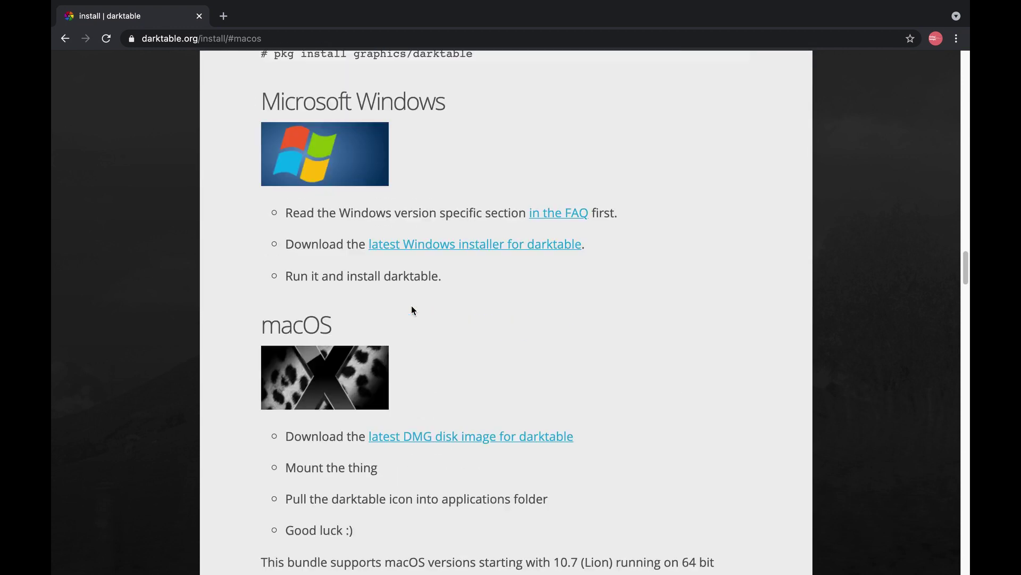
click(448, 437)
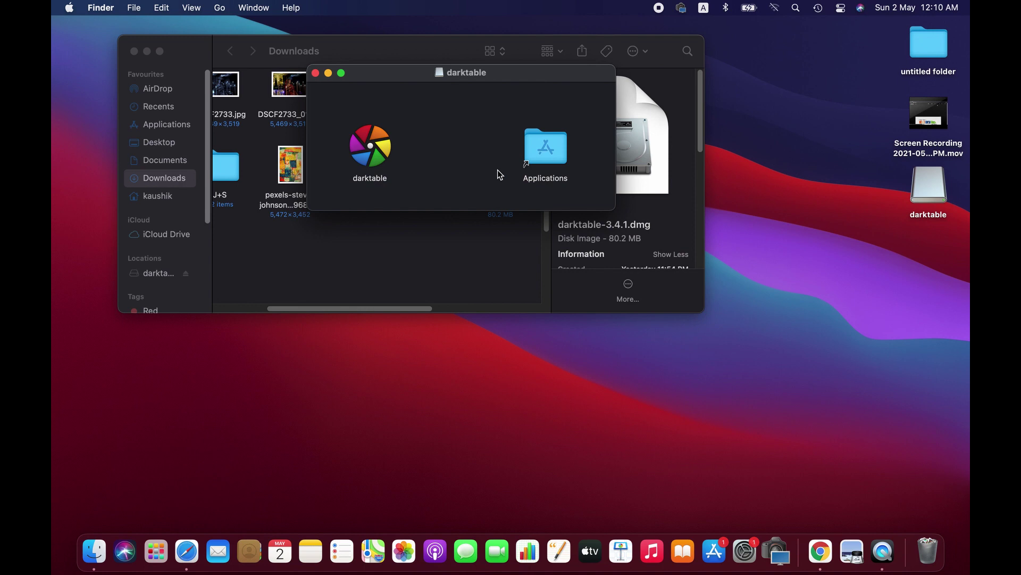
Step: Copy darktable into Applications, replacing the old version, then close the Downloads and disk-image windows
drag(369, 147, 536, 150)
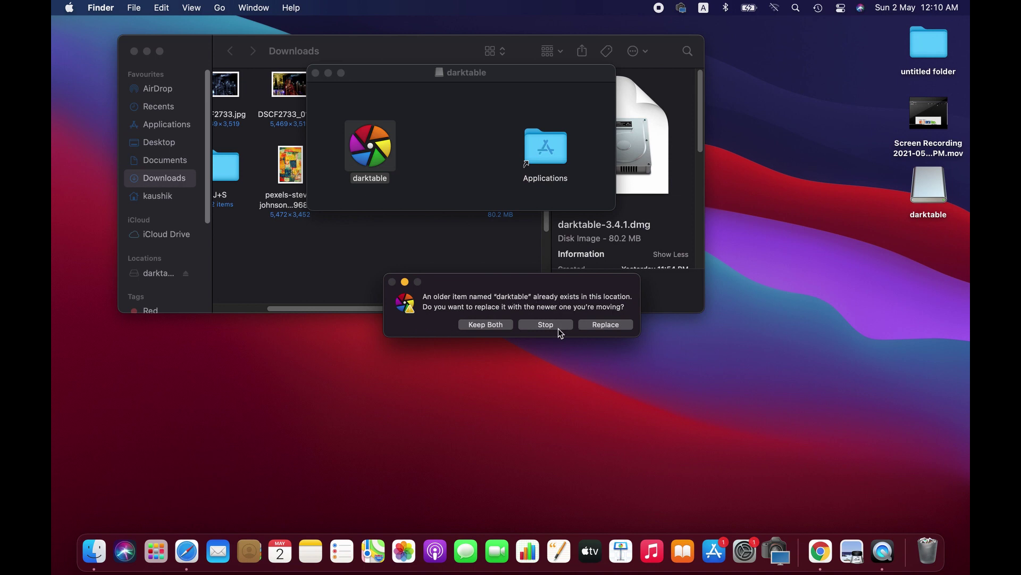
click(612, 326)
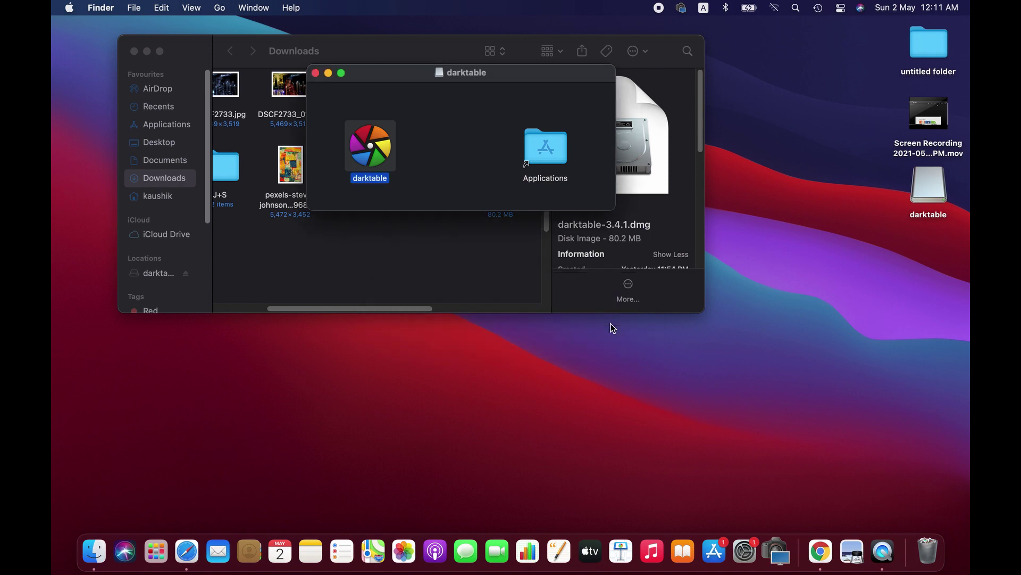
click(134, 51)
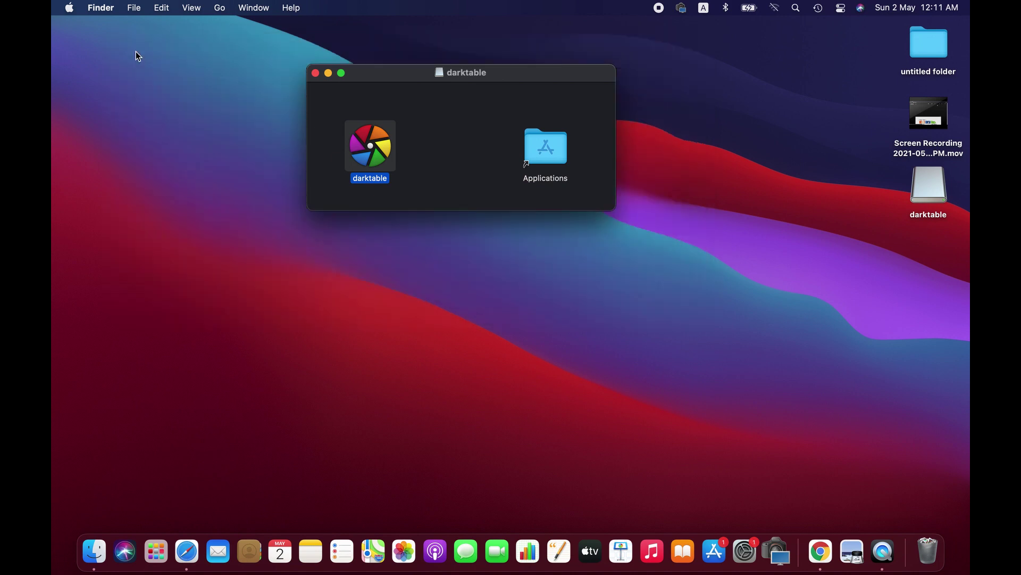
click(316, 73)
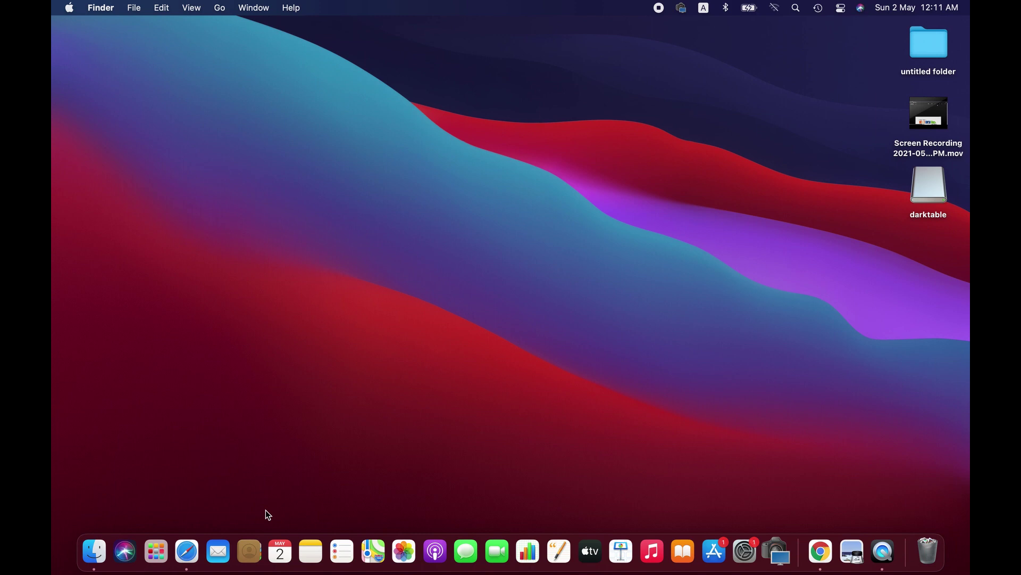
Step: Launch darktable from Launchpad and confirm Open in the downloaded-app warning
click(160, 546)
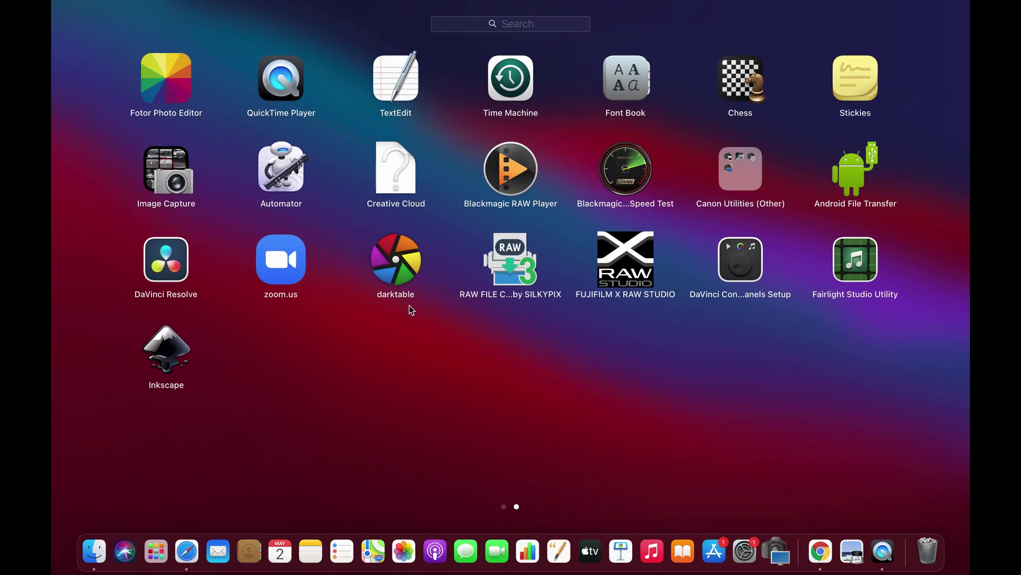
click(399, 263)
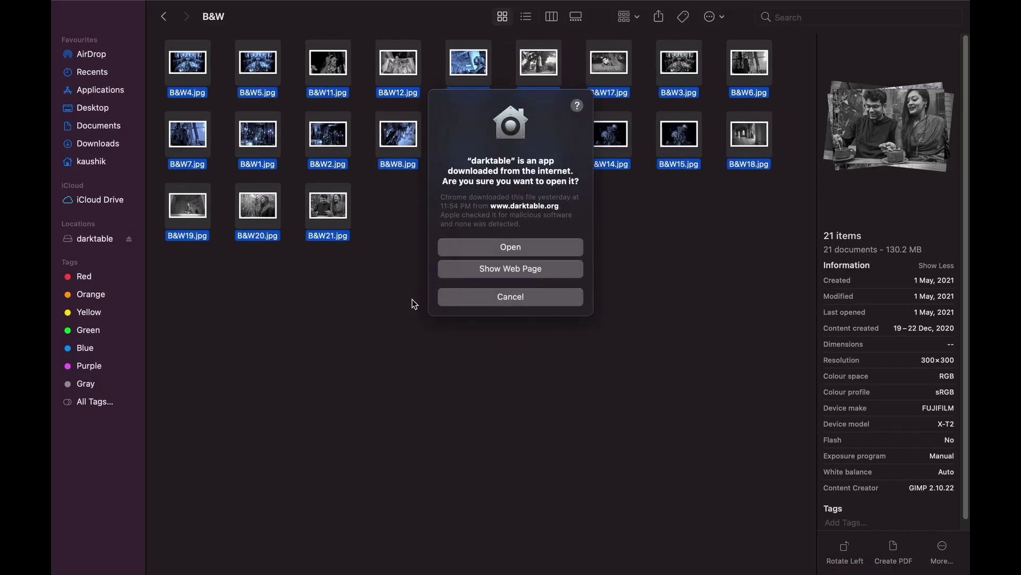
click(497, 251)
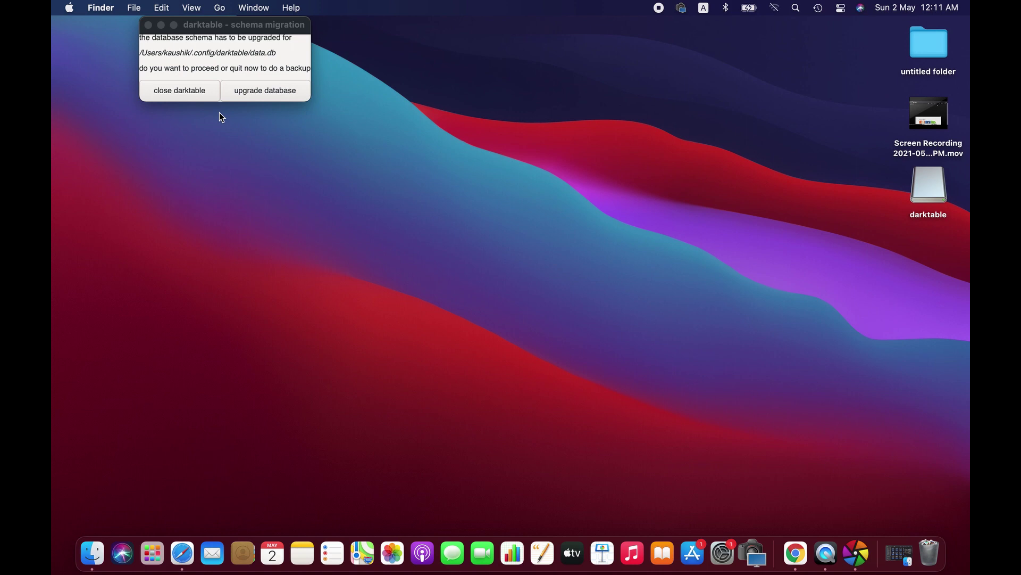
Step: Focus the schema migration dialog and choose 'upgrade database'
click(203, 93)
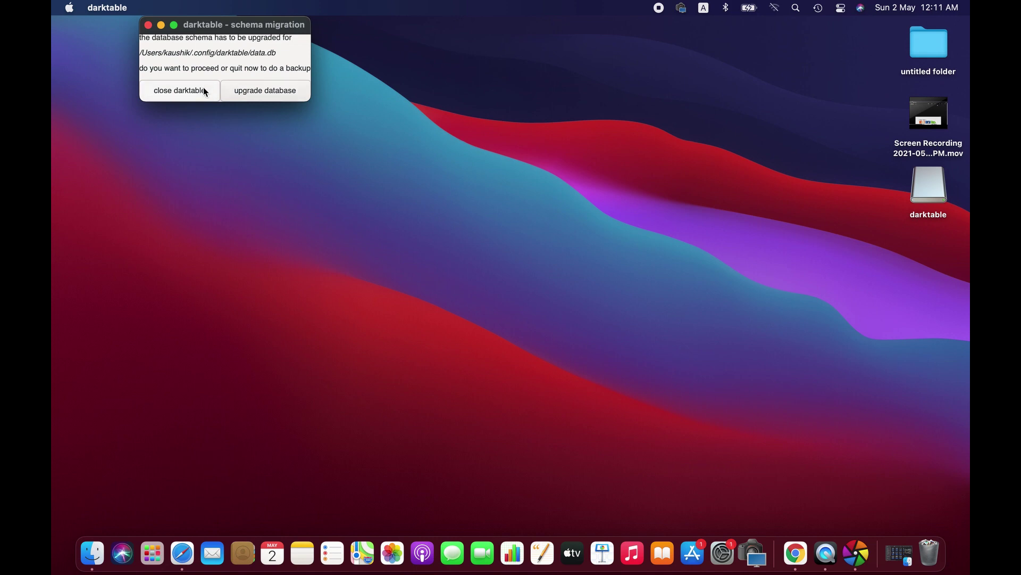
click(272, 91)
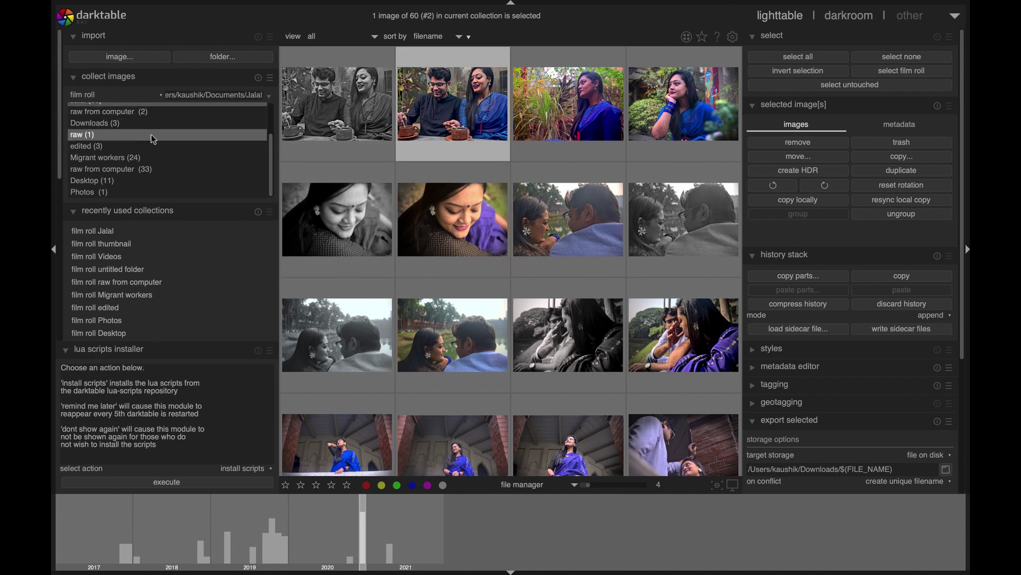
Step: Show the 'raw from computer' film roll and open its first brick-kiln photo in the darkroom
click(156, 116)
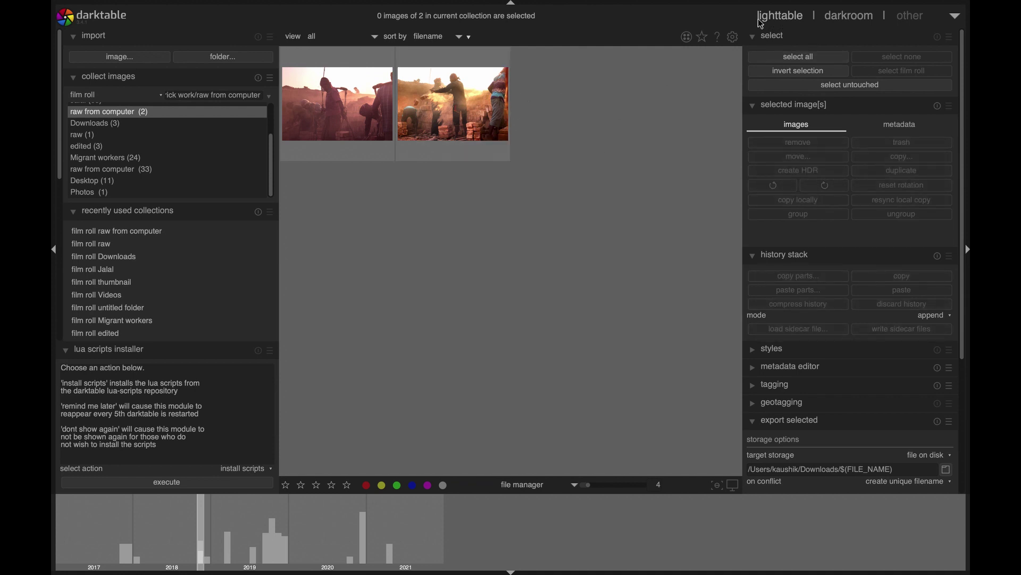
click(348, 104)
double_click(348, 104)
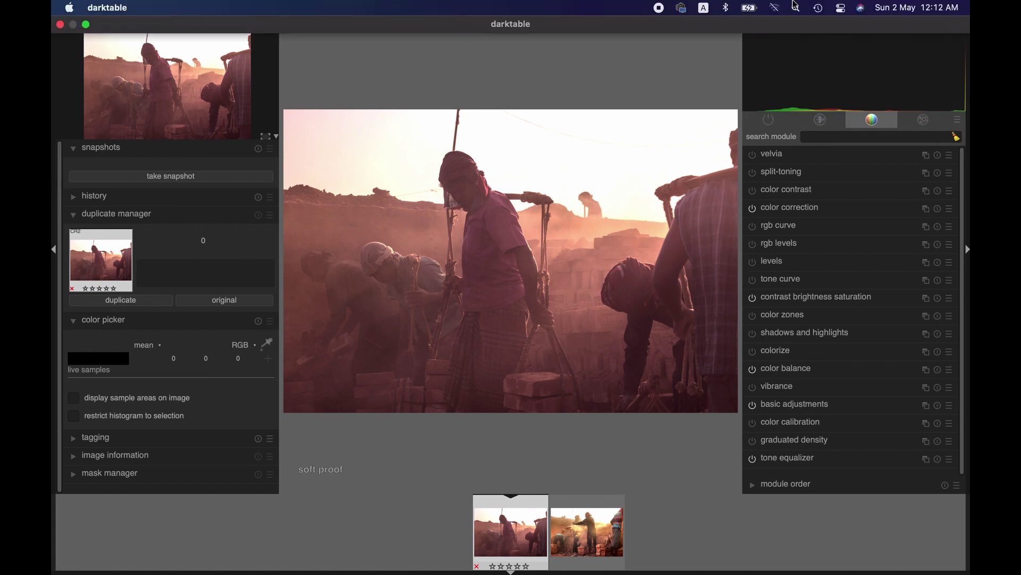
Step: Open About darktable from the darktable menu to confirm version 3.4.1
click(67, 16)
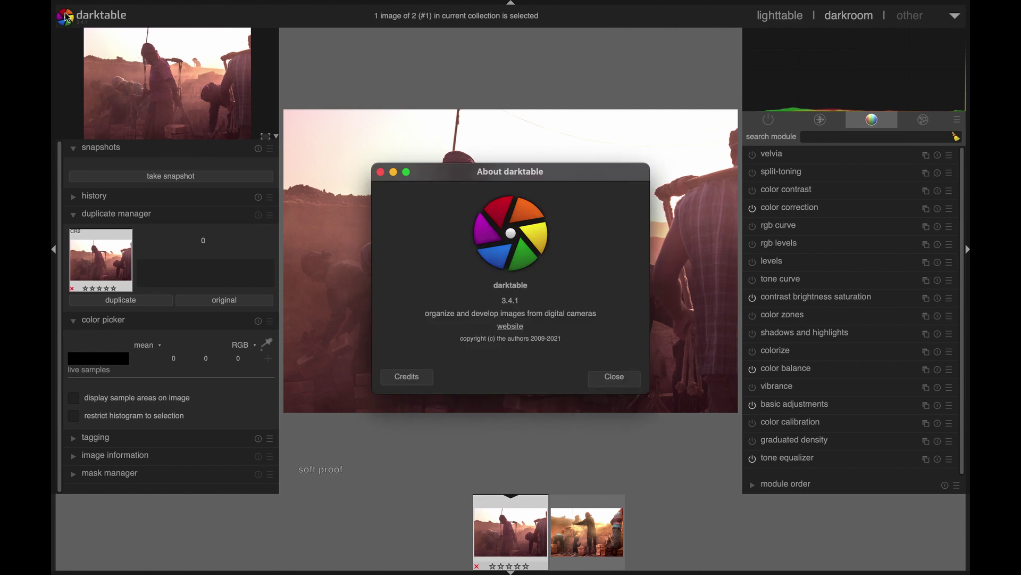